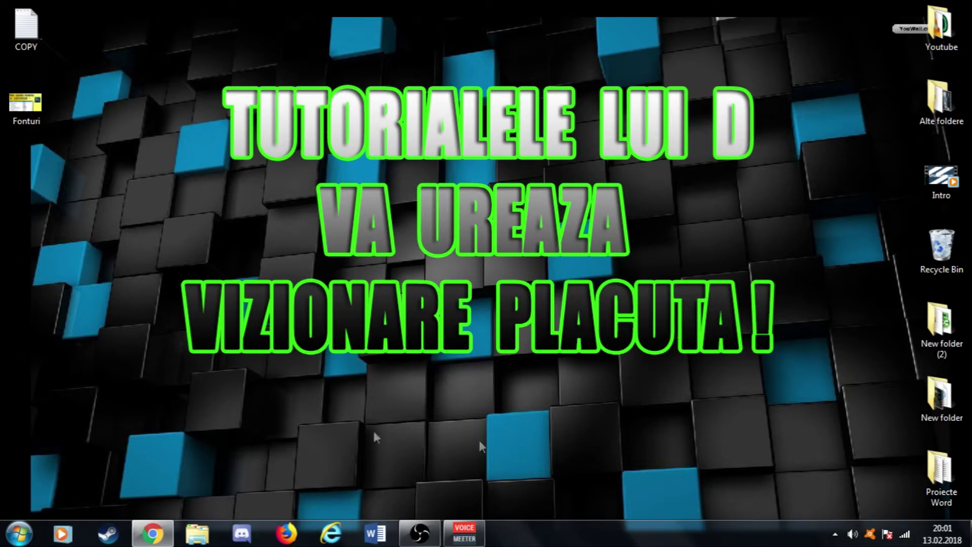
Bring Chrome back and scroll through the DaFont home page's font categories.
{"action": "left_click", "coordinate": [152, 534]}
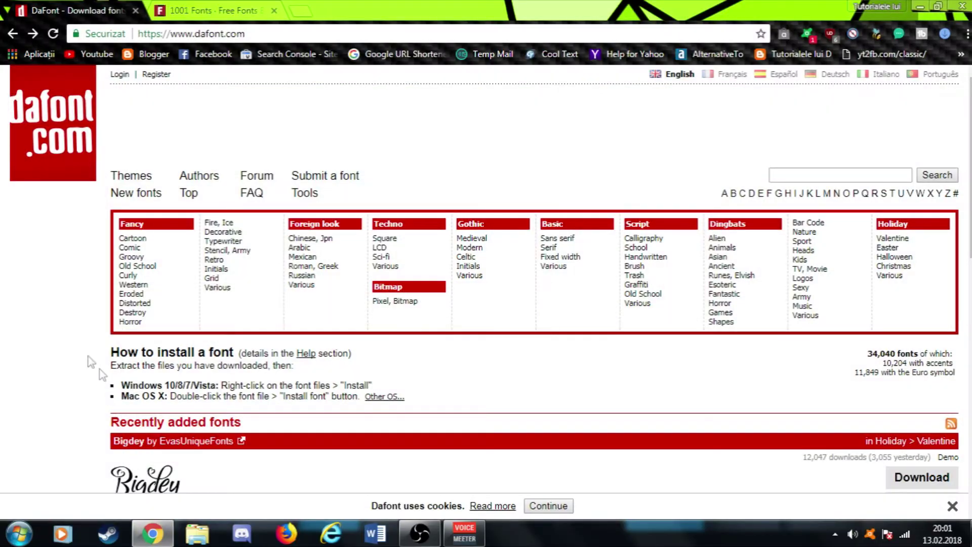
{"action": "scroll", "coordinate": [86, 355], "scroll_direction": "down", "scroll_amount": 3}
{"action": "scroll", "coordinate": [57, 321], "scroll_direction": "down", "scroll_amount": 1}
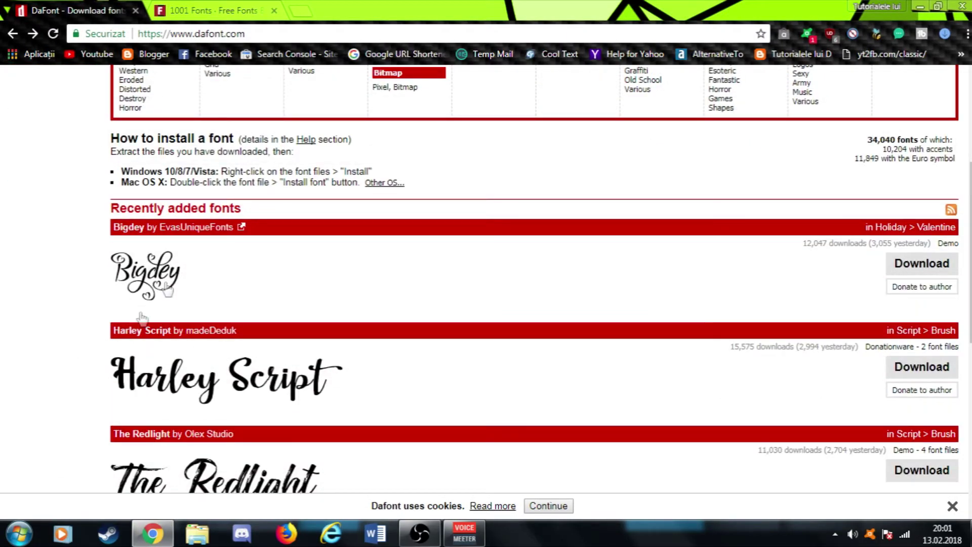
{"action": "scroll", "coordinate": [166, 289], "scroll_direction": "down", "scroll_amount": 1}
{"action": "scroll", "coordinate": [144, 355], "scroll_direction": "down", "scroll_amount": 1}
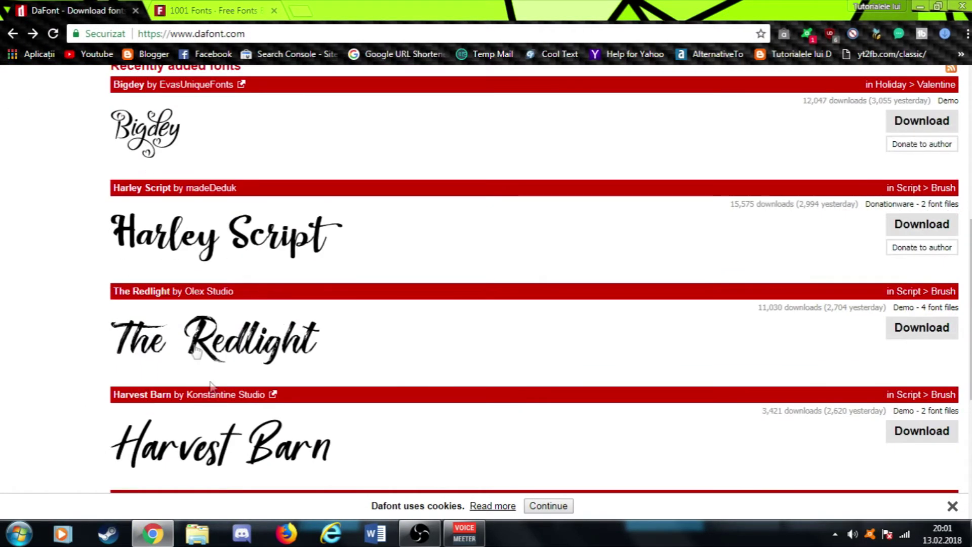
{"action": "scroll", "coordinate": [71, 285], "scroll_direction": "up", "scroll_amount": 4}
{"action": "scroll", "coordinate": [69, 305], "scroll_direction": "up", "scroll_amount": 3}
Glance at the 1001 Fonts tab, then go back to DaFont's Fancy > Groovy category.
{"action": "key", "text": "ctrl+Tab"}
{"action": "scroll", "coordinate": [159, 258], "scroll_direction": "down", "scroll_amount": 1}
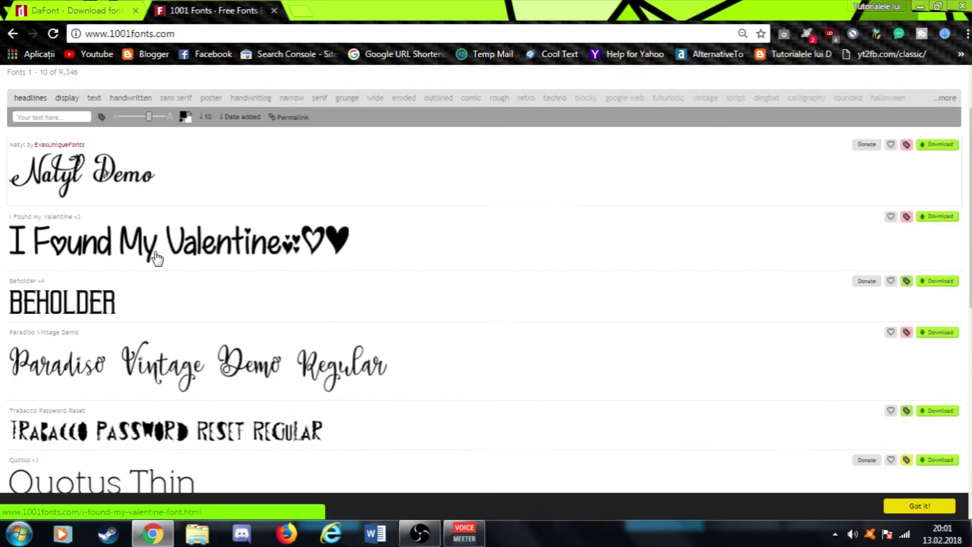
{"action": "scroll", "coordinate": [153, 256], "scroll_direction": "down", "scroll_amount": 2}
{"action": "key", "text": "ctrl+Tab"}
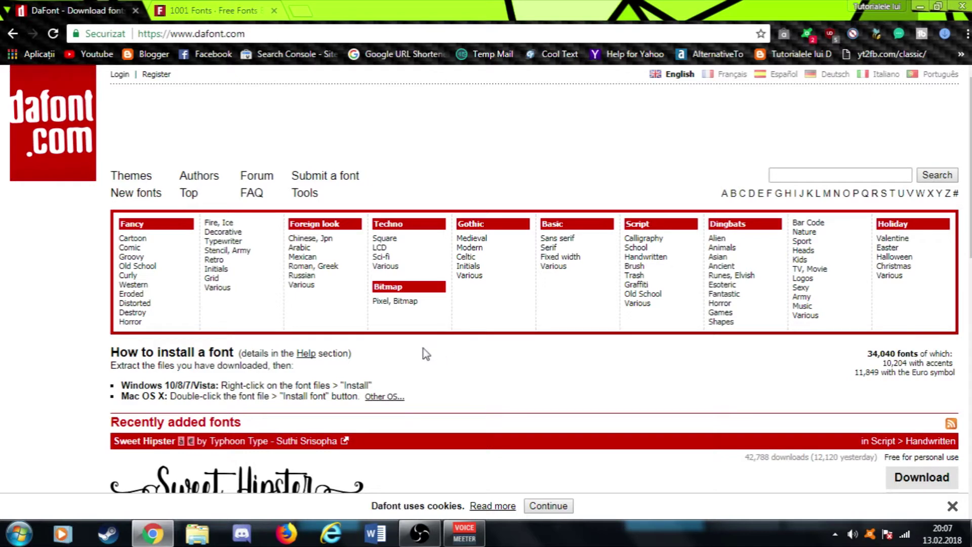
{"action": "left_click", "coordinate": [145, 259]}
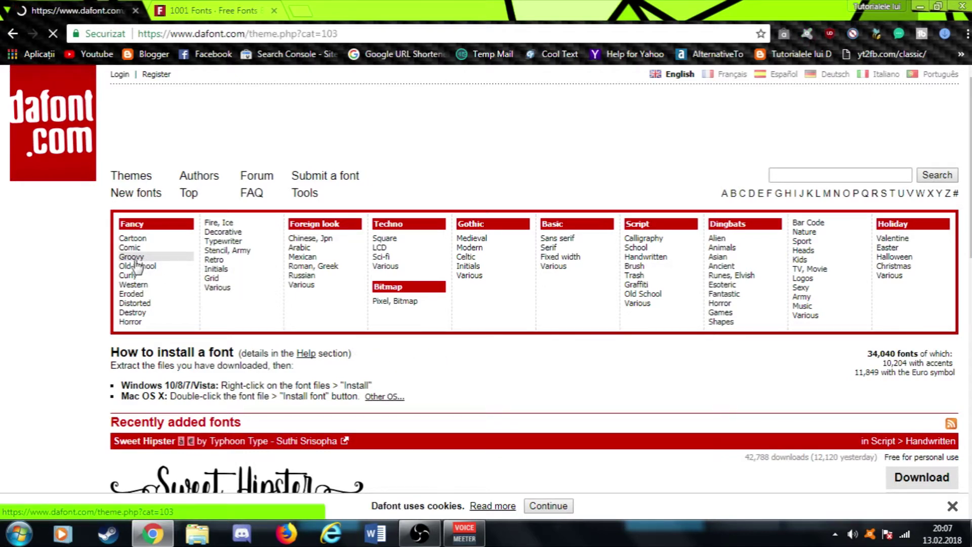
Scroll the Groovy font list and open the Pac-Font detail page.
{"action": "scroll", "coordinate": [157, 282], "scroll_direction": "down", "scroll_amount": 5}
{"action": "scroll", "coordinate": [167, 310], "scroll_direction": "down", "scroll_amount": 4}
{"action": "scroll", "coordinate": [167, 310], "scroll_direction": "down", "scroll_amount": 3}
{"action": "scroll", "coordinate": [157, 314], "scroll_direction": "down", "scroll_amount": 3}
{"action": "scroll", "coordinate": [151, 318], "scroll_direction": "down", "scroll_amount": 3}
{"action": "scroll", "coordinate": [154, 324], "scroll_direction": "down", "scroll_amount": 3}
{"action": "scroll", "coordinate": [155, 326], "scroll_direction": "down", "scroll_amount": 2}
{"action": "scroll", "coordinate": [157, 324], "scroll_direction": "down", "scroll_amount": 2}
{"action": "scroll", "coordinate": [172, 303], "scroll_direction": "down", "scroll_amount": 2}
{"action": "left_click", "coordinate": [222, 446]}
{"action": "scroll", "coordinate": [236, 363], "scroll_direction": "down", "scroll_amount": 1}
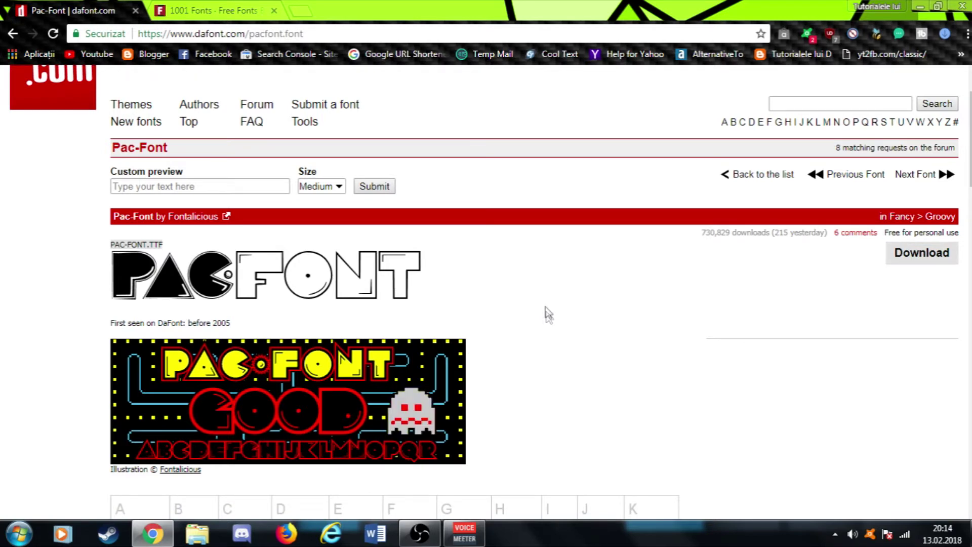
Minimize Chrome and extract pacfont.zip into a pacfont folder on the desktop.
{"action": "left_click", "coordinate": [921, 6]}
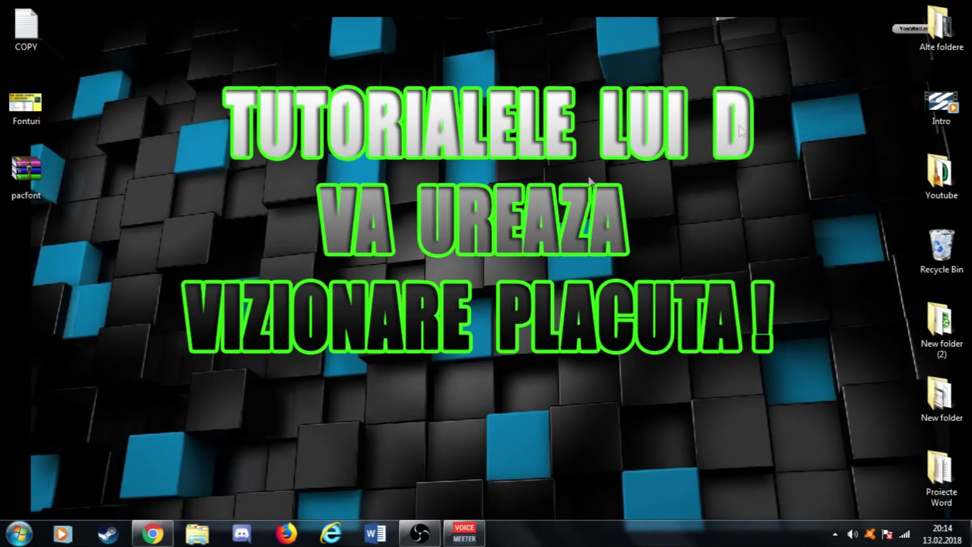
{"action": "left_click_drag", "start_coordinate": [38, 171], "coordinate": [140, 269]}
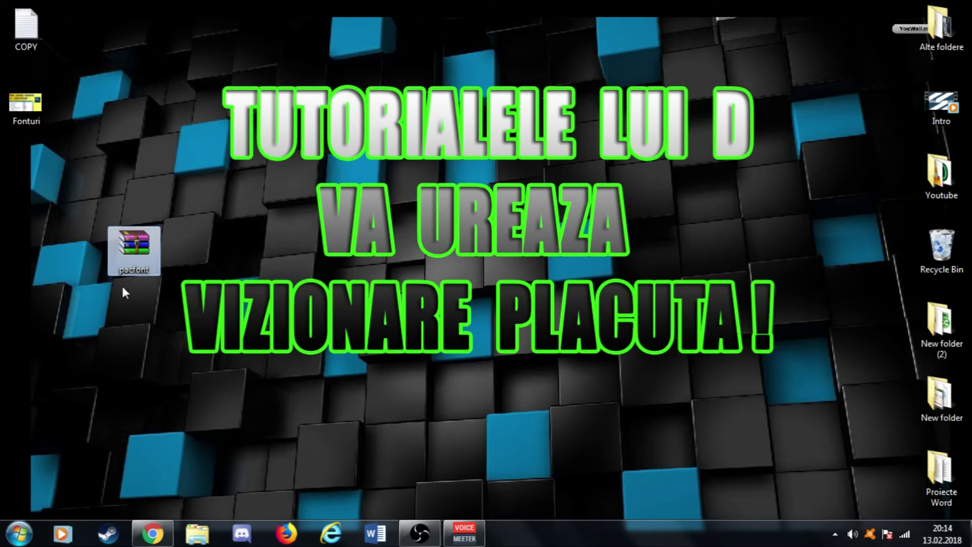
{"action": "right_click", "coordinate": [135, 254]}
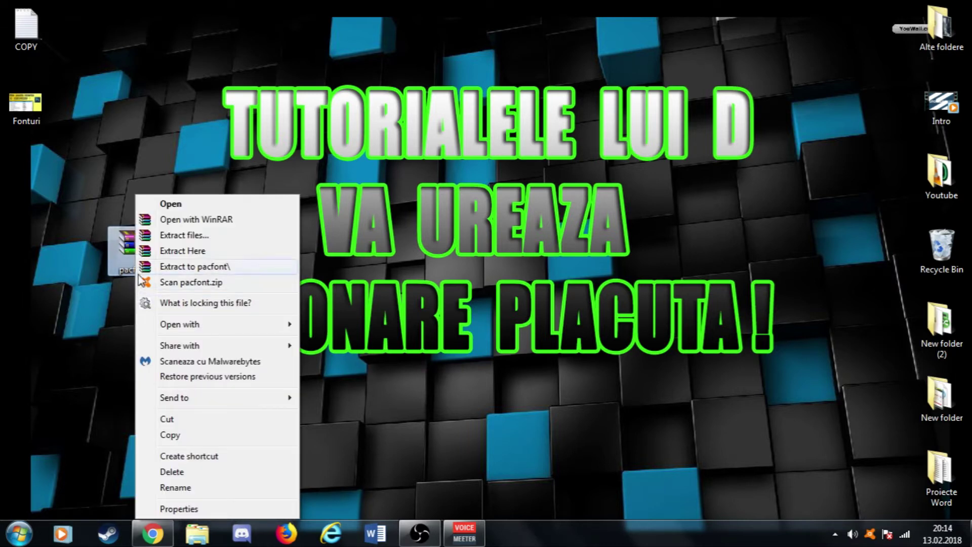
{"action": "left_click", "coordinate": [168, 384]}
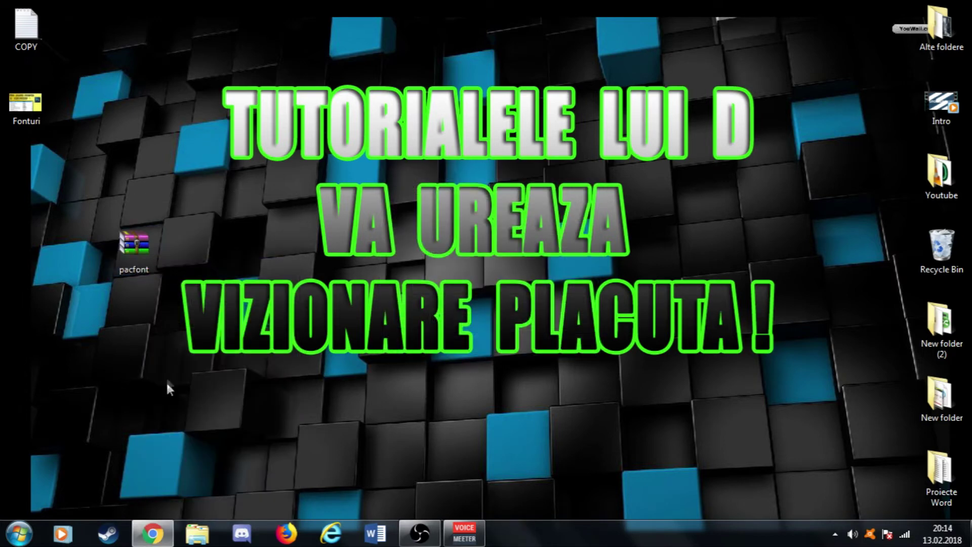
Install the PAC-FONT font from the pacfont folder, then close the preview and folder.
{"action": "left_click_drag", "start_coordinate": [26, 182], "coordinate": [192, 200]}
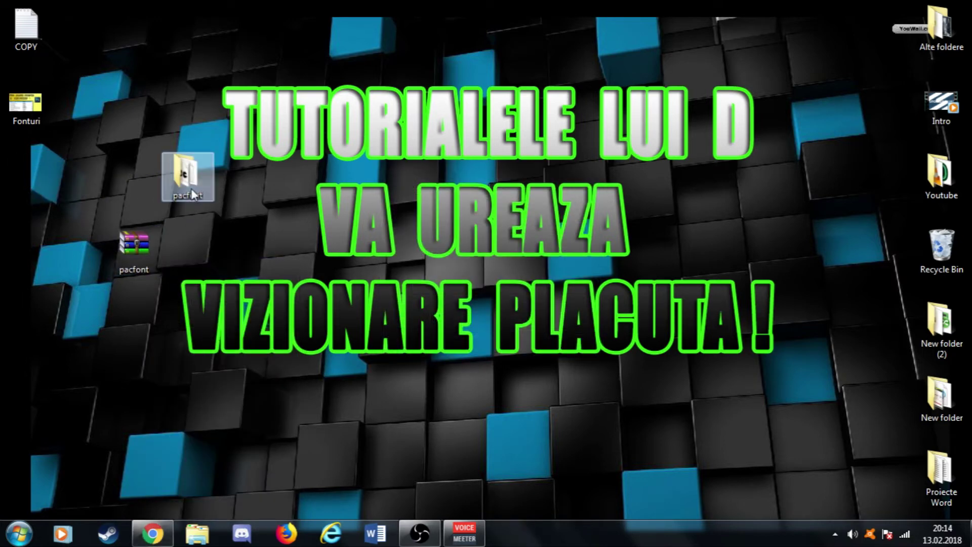
{"action": "double_click", "coordinate": [192, 195]}
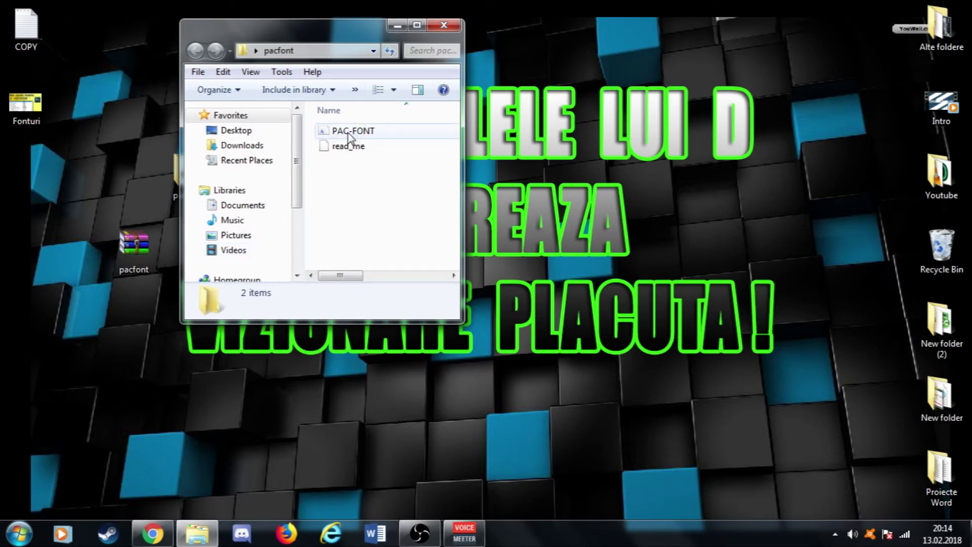
{"action": "double_click", "coordinate": [348, 133]}
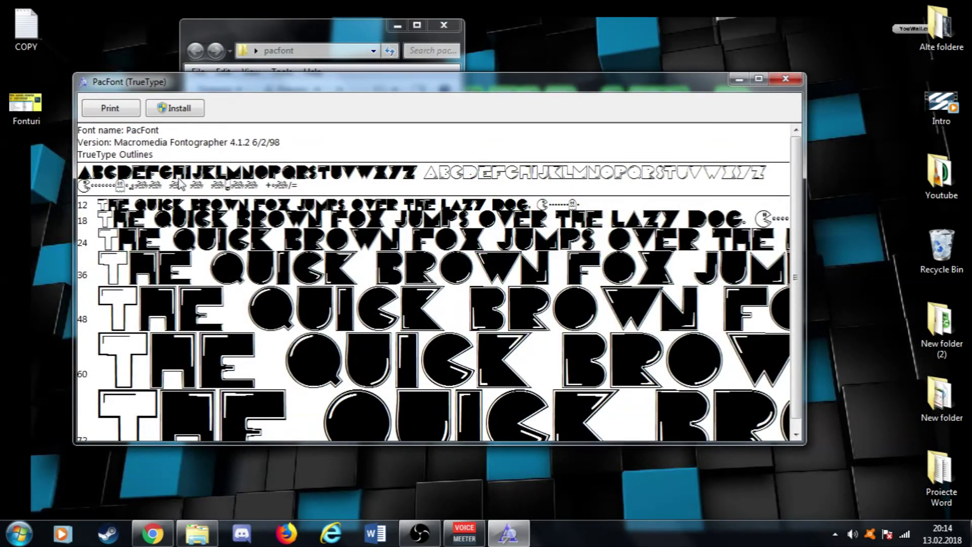
{"action": "left_click", "coordinate": [181, 115]}
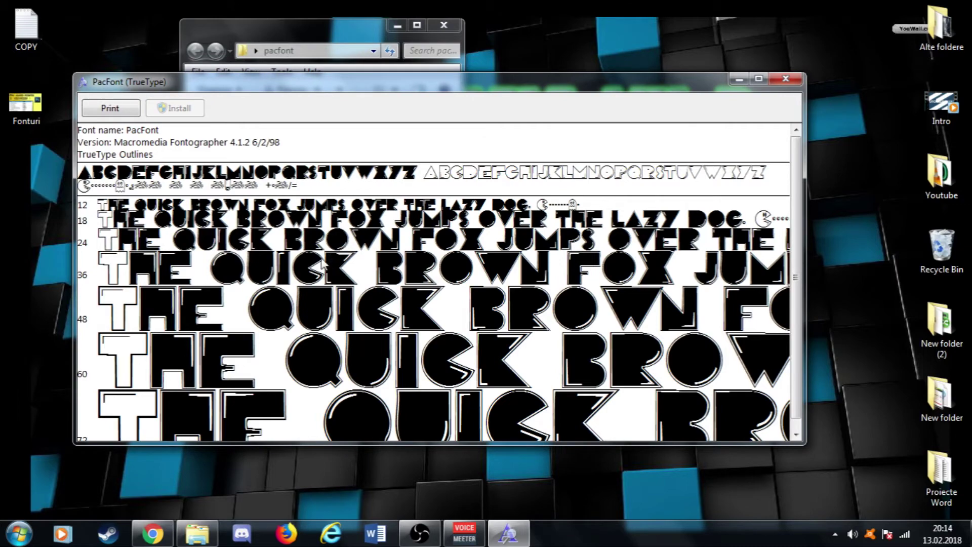
{"action": "left_click", "coordinate": [785, 79]}
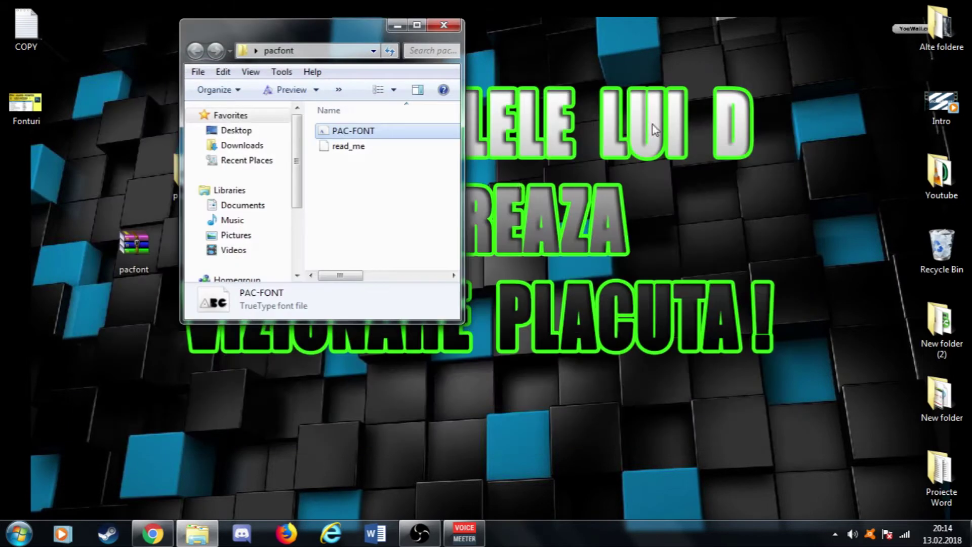
{"action": "left_click", "coordinate": [454, 24]}
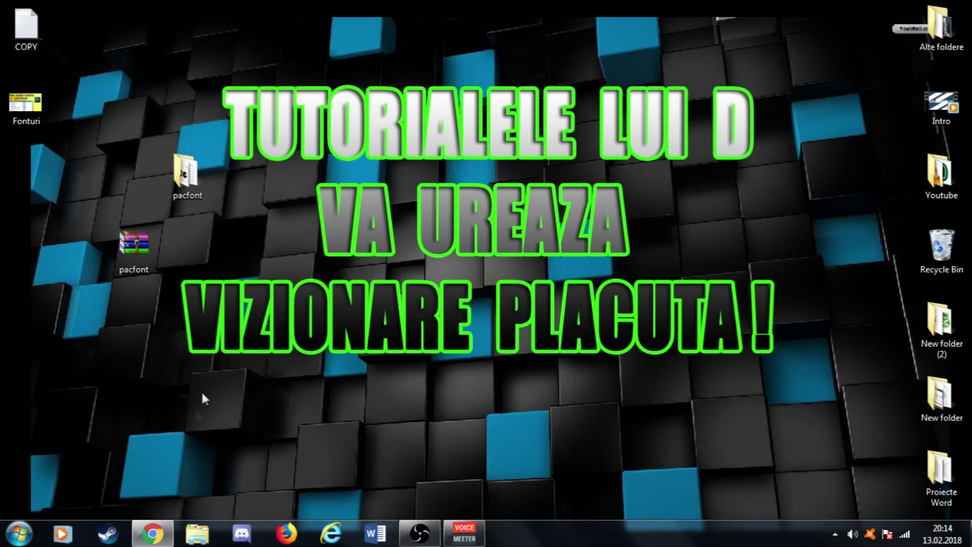
On 1001 Fonts, browse the techno category and download Games Regular.
{"action": "left_click", "coordinate": [153, 533]}
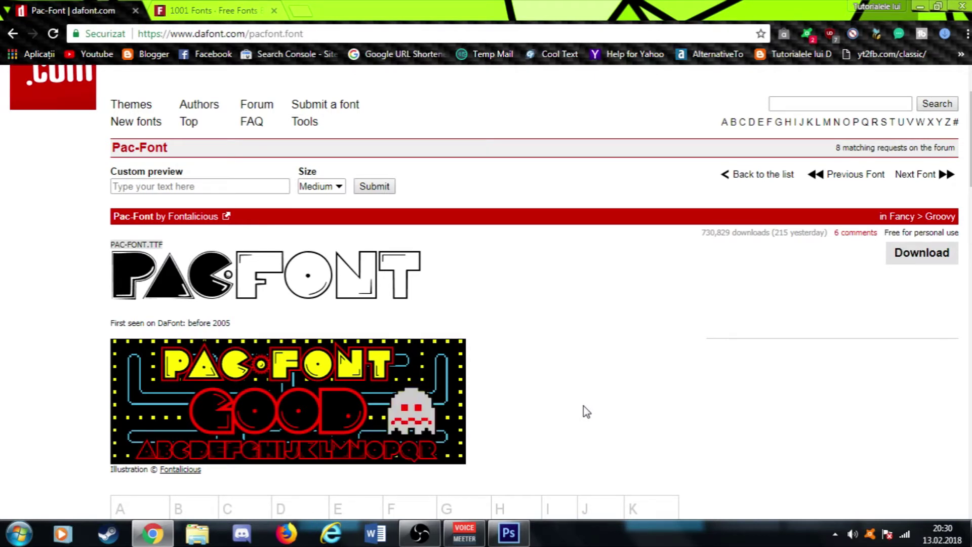
{"action": "left_click", "coordinate": [242, 9]}
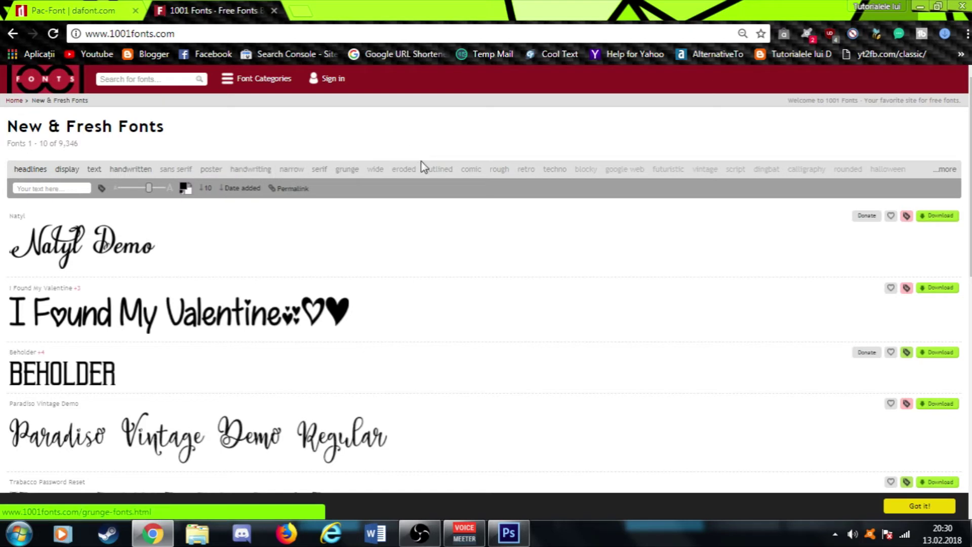
{"action": "left_click", "coordinate": [555, 172]}
{"action": "scroll", "coordinate": [456, 223], "scroll_direction": "down", "scroll_amount": 5}
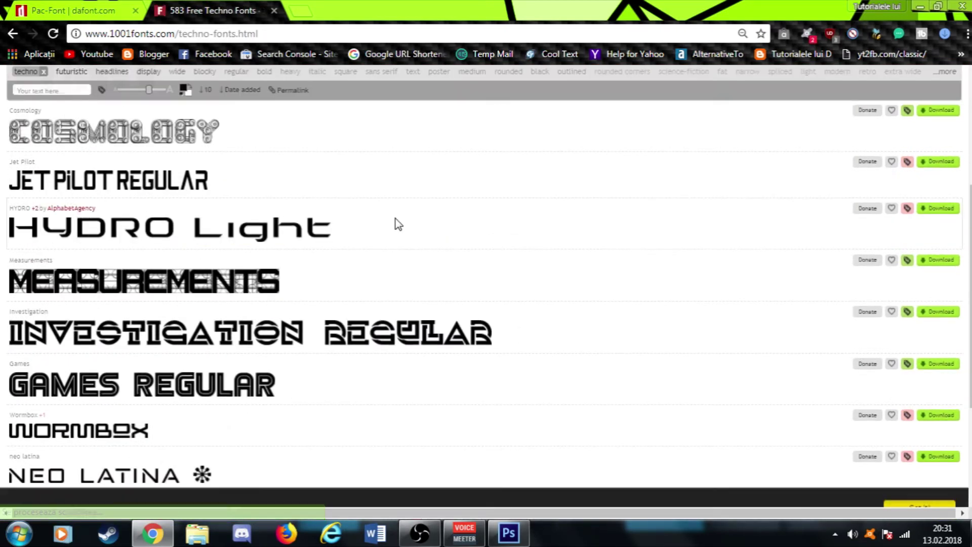
{"action": "scroll", "coordinate": [325, 281], "scroll_direction": "down", "scroll_amount": 2}
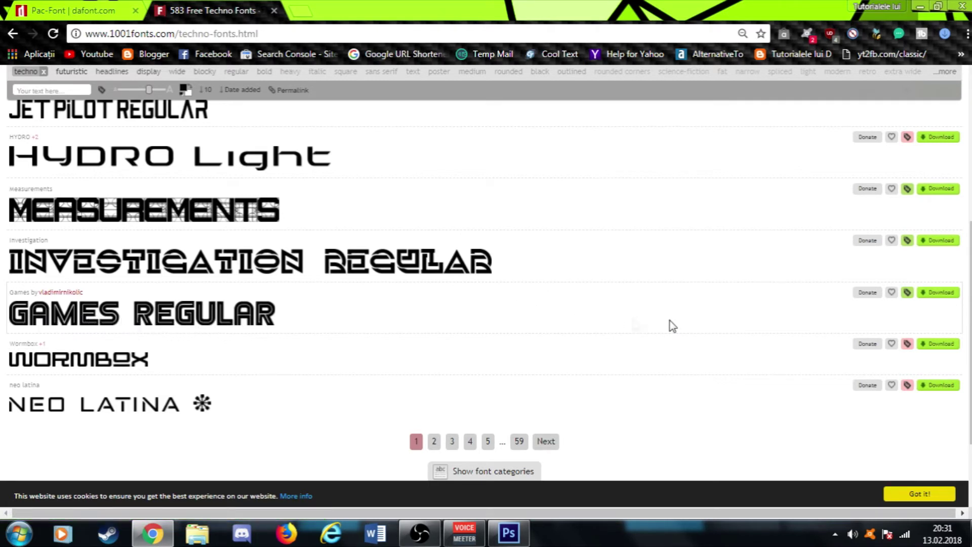
{"action": "left_click", "coordinate": [941, 297]}
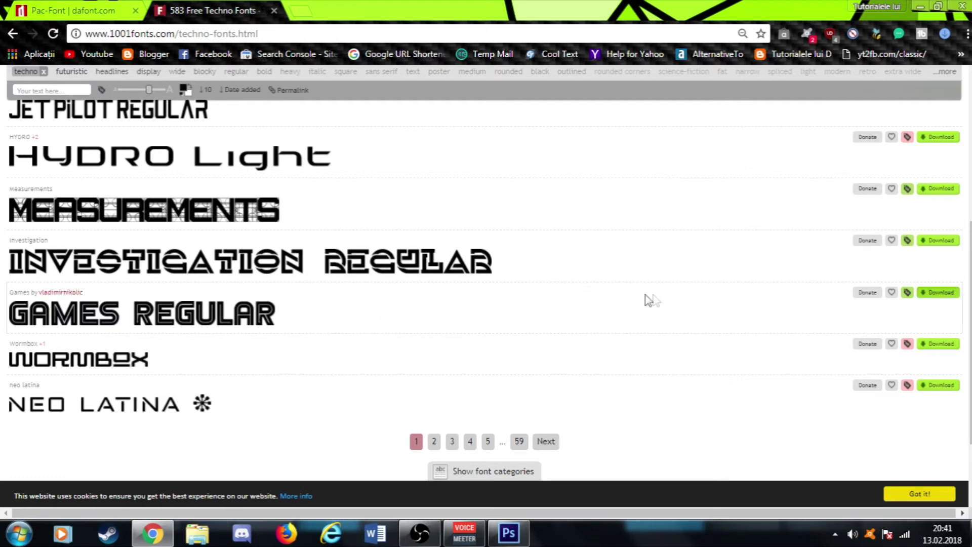
Minimize Chrome, reposition games.zip on the desktop, and extract it to a games folder.
{"action": "left_click", "coordinate": [920, 6]}
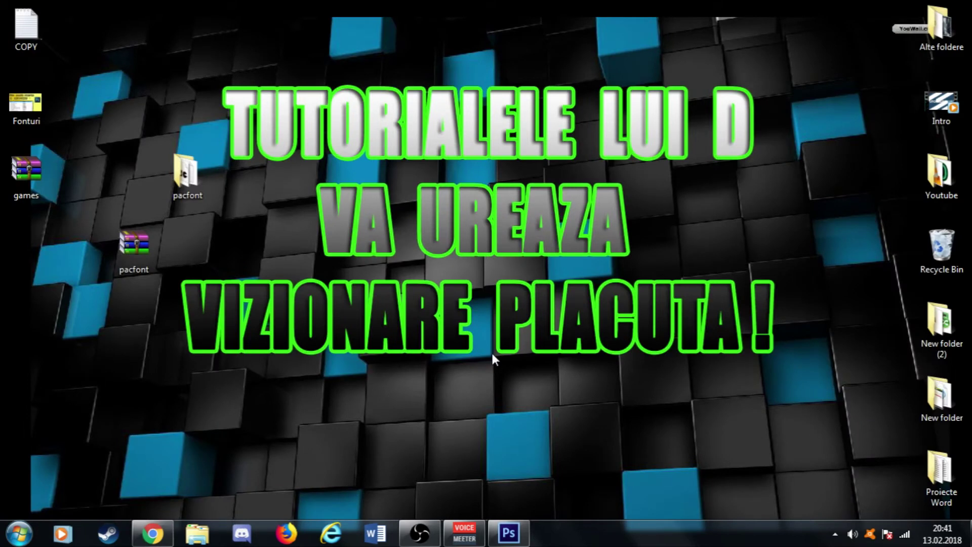
{"action": "left_click_drag", "start_coordinate": [36, 183], "coordinate": [467, 305]}
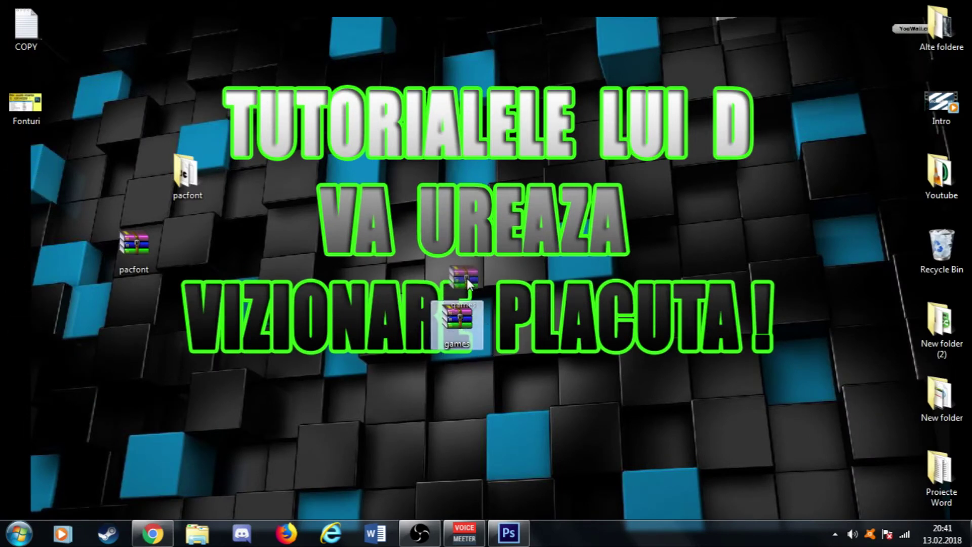
{"action": "left_click_drag", "start_coordinate": [467, 304], "coordinate": [467, 230]}
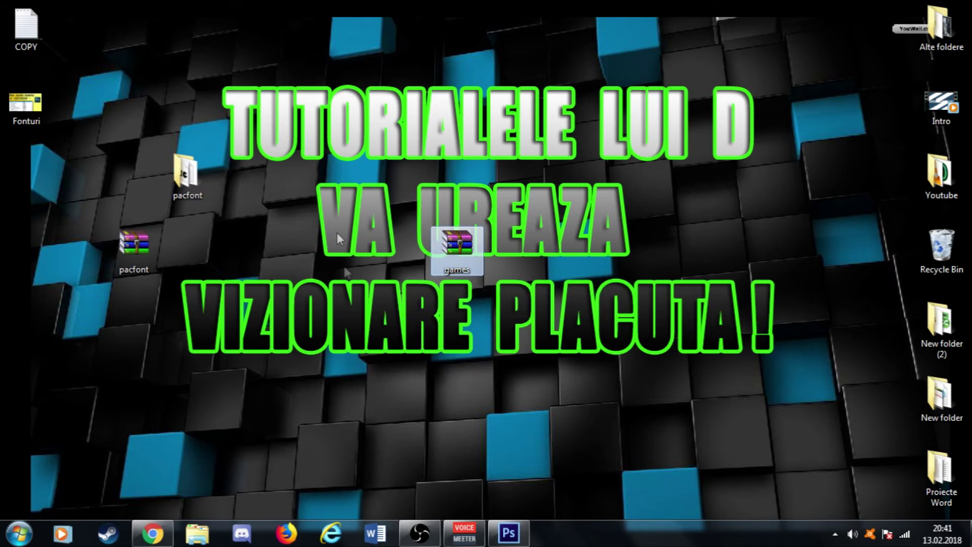
{"action": "right_click", "coordinate": [461, 256]}
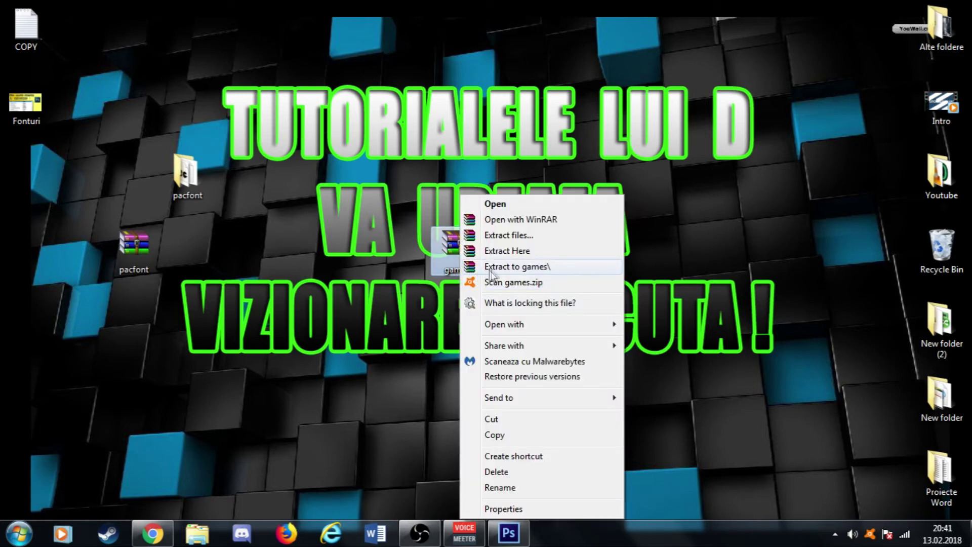
{"action": "left_click", "coordinate": [497, 268]}
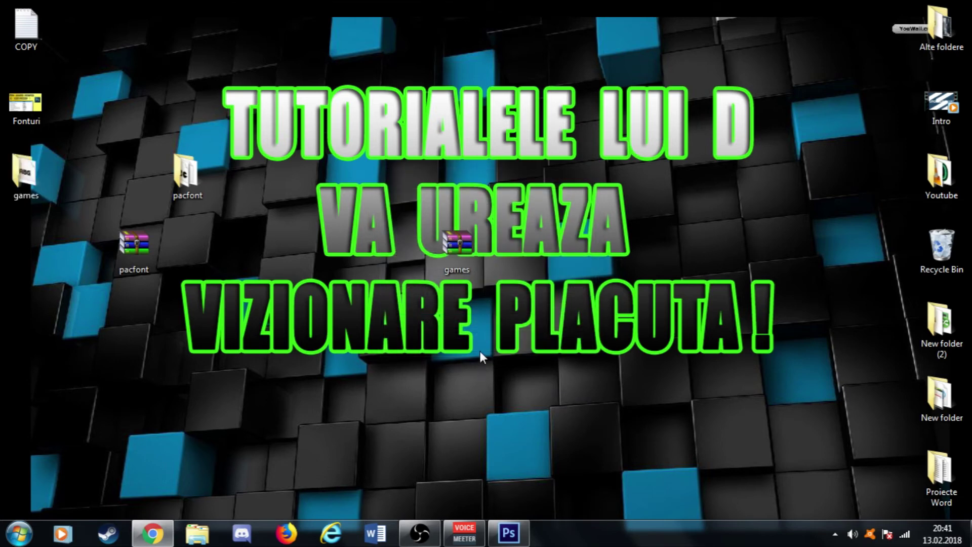
Install the Games font from the games folder, then close the preview and folder.
{"action": "left_click_drag", "start_coordinate": [29, 185], "coordinate": [512, 266]}
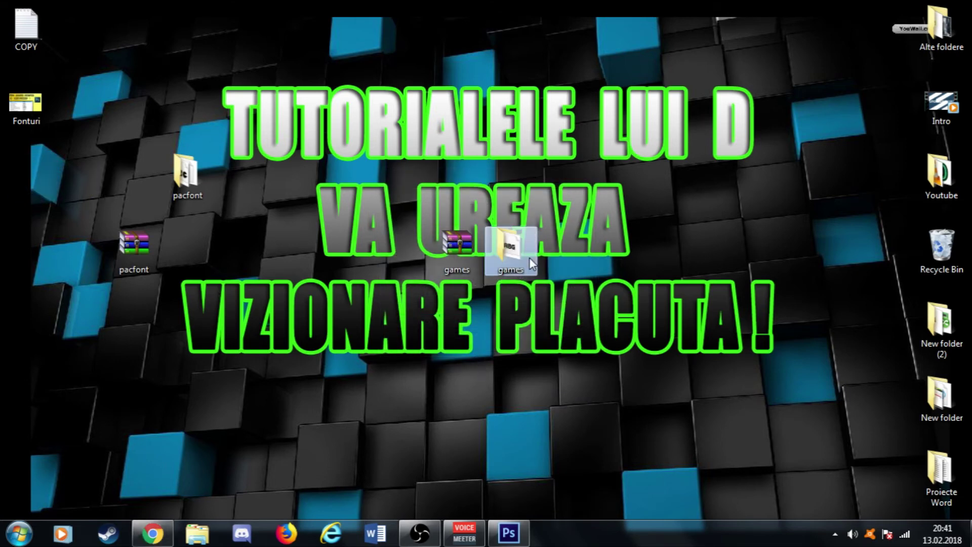
{"action": "double_click", "coordinate": [512, 265]}
{"action": "left_click", "coordinate": [366, 136]}
{"action": "double_click", "coordinate": [367, 139]}
{"action": "left_click_drag", "start_coordinate": [397, 138], "coordinate": [374, 84]}
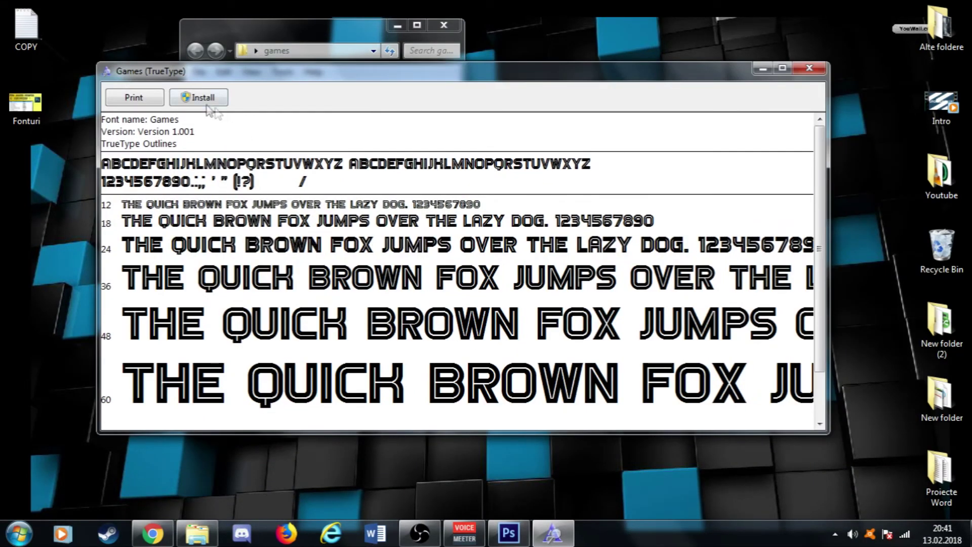
{"action": "left_click", "coordinate": [201, 99]}
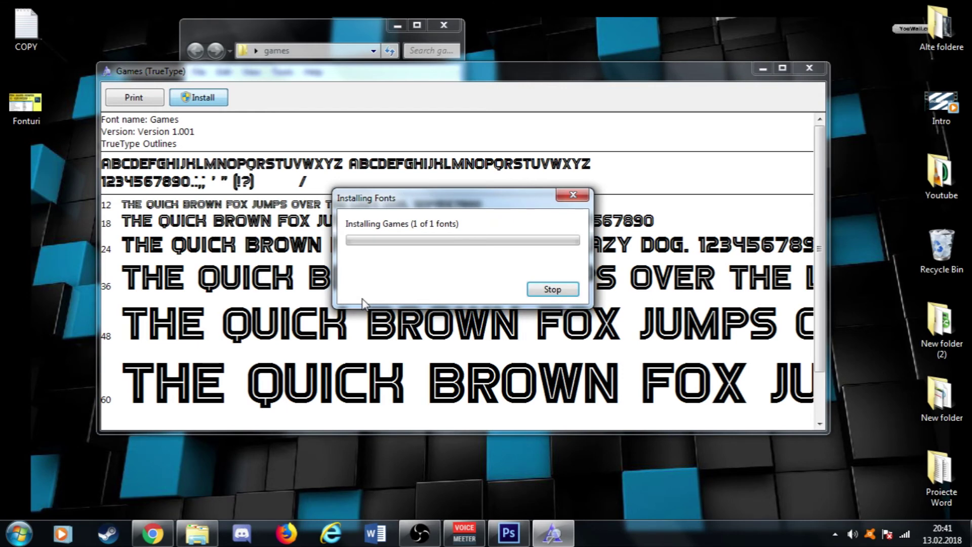
{"action": "left_click", "coordinate": [809, 69]}
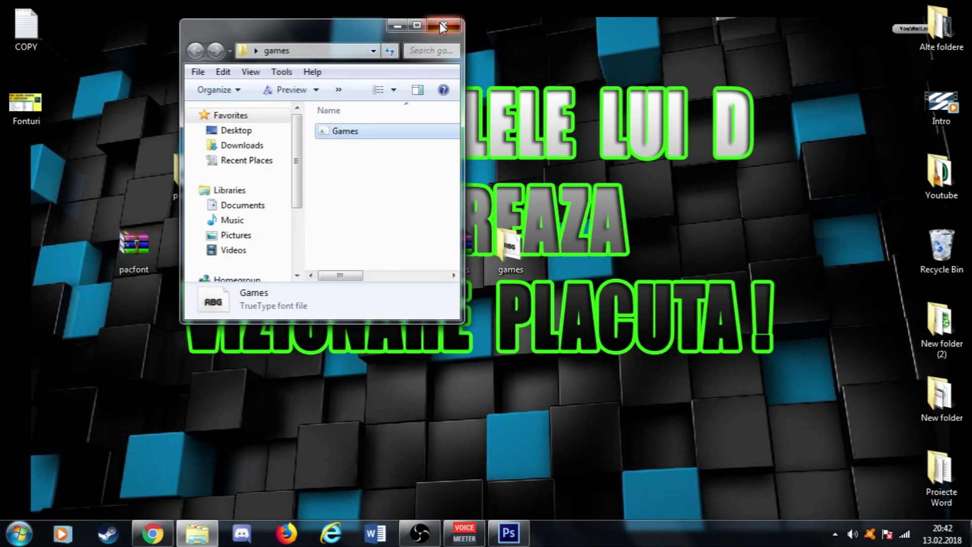
{"action": "left_click", "coordinate": [446, 25]}
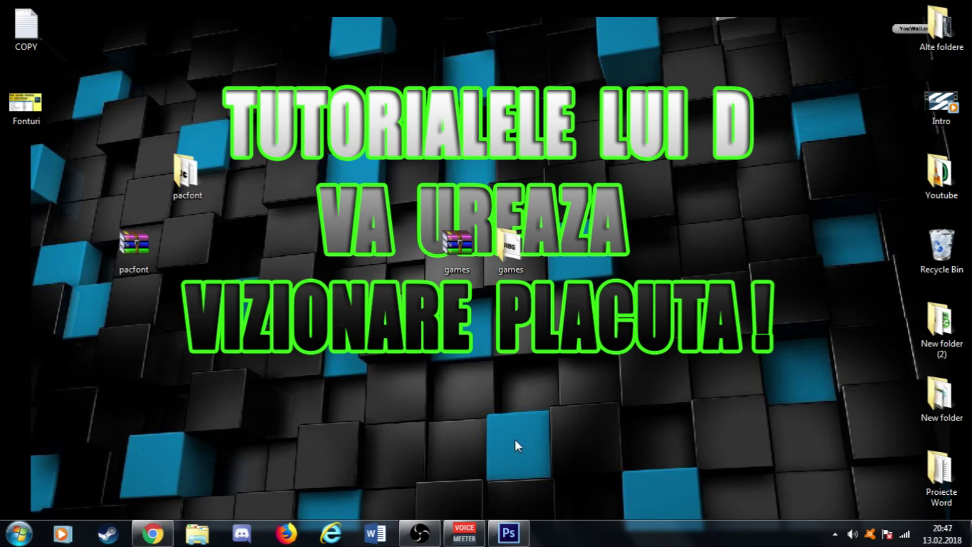
In Photoshop, set the font to PacFont and type TUTORIALE on the yellow canvas.
{"action": "left_click", "coordinate": [507, 542]}
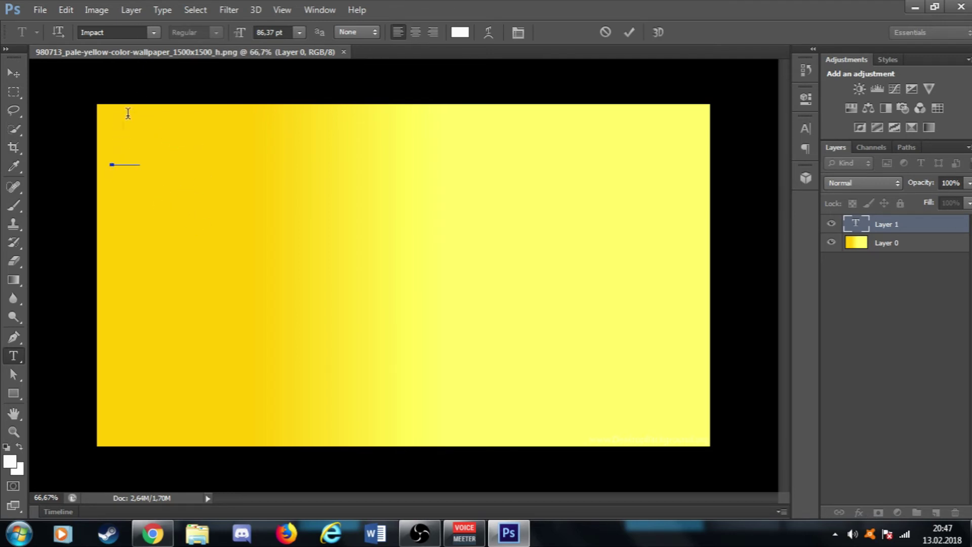
{"action": "left_click", "coordinate": [115, 32]}
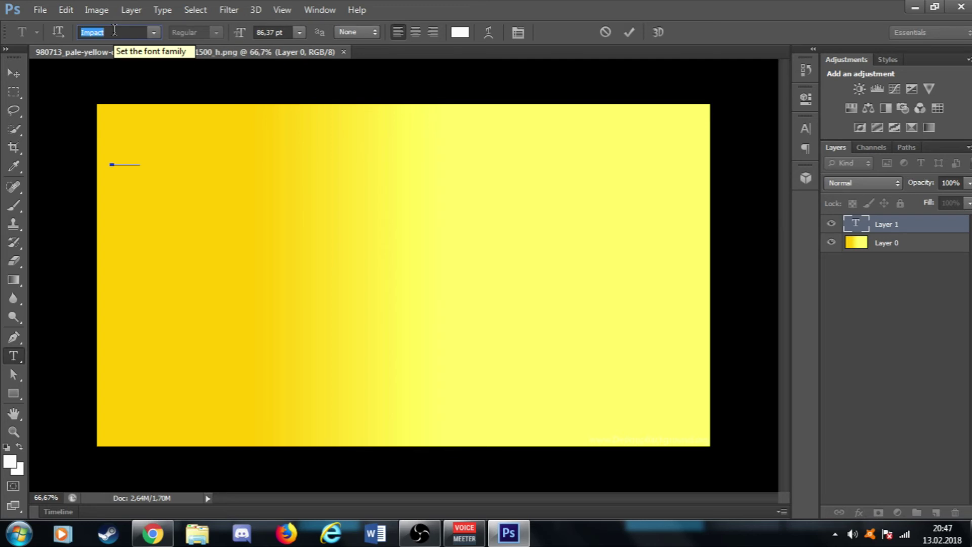
{"action": "type", "text": "PacFon"}
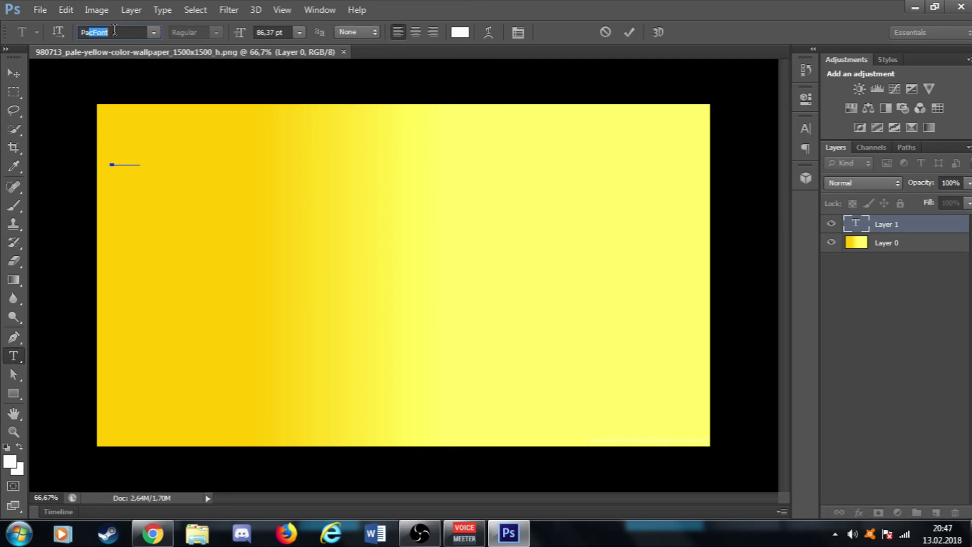
{"action": "type", "text": "t"}
{"action": "key", "text": "Return"}
{"action": "type", "text": "T"}
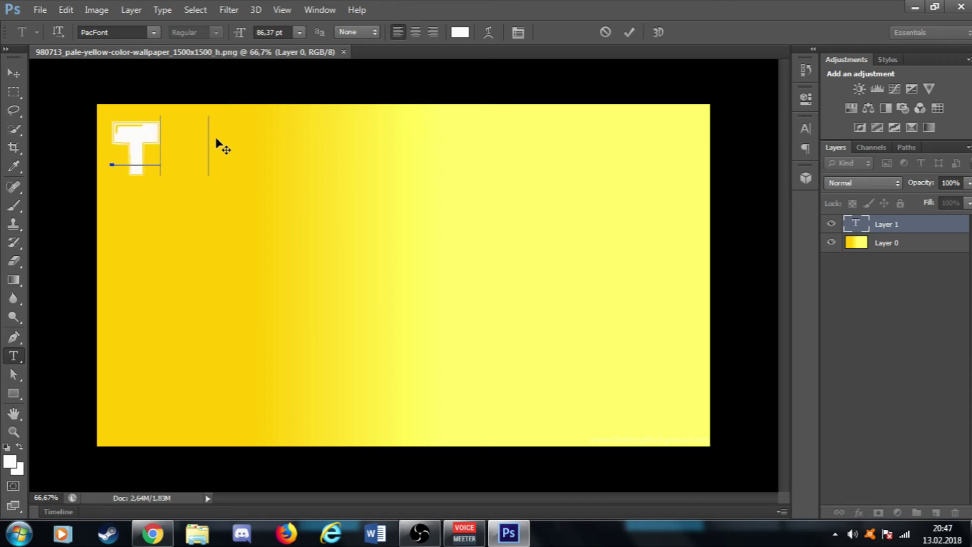
{"action": "type", "text": "UTORIALE"}
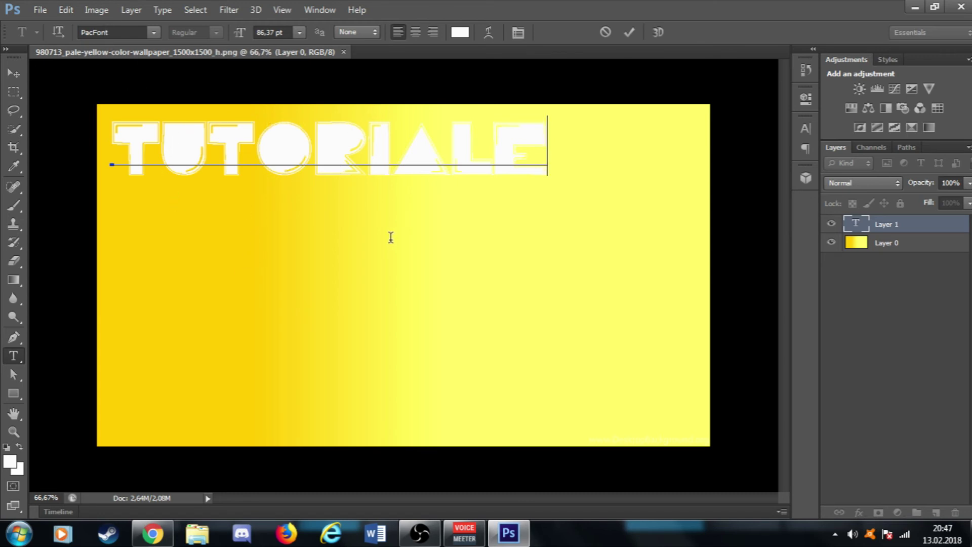
Switch the current type font to Games for the next text.
{"action": "left_click", "coordinate": [123, 31]}
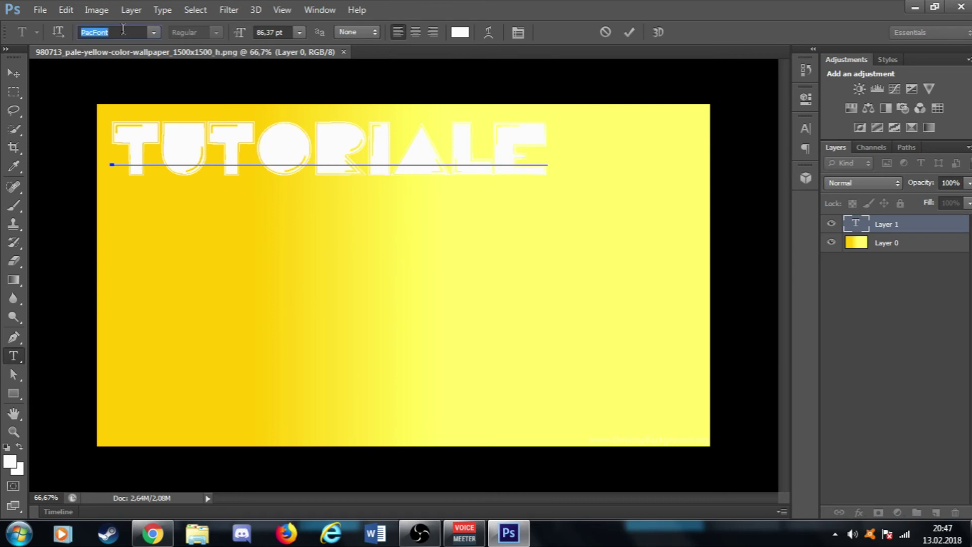
{"action": "key", "text": "Home"}
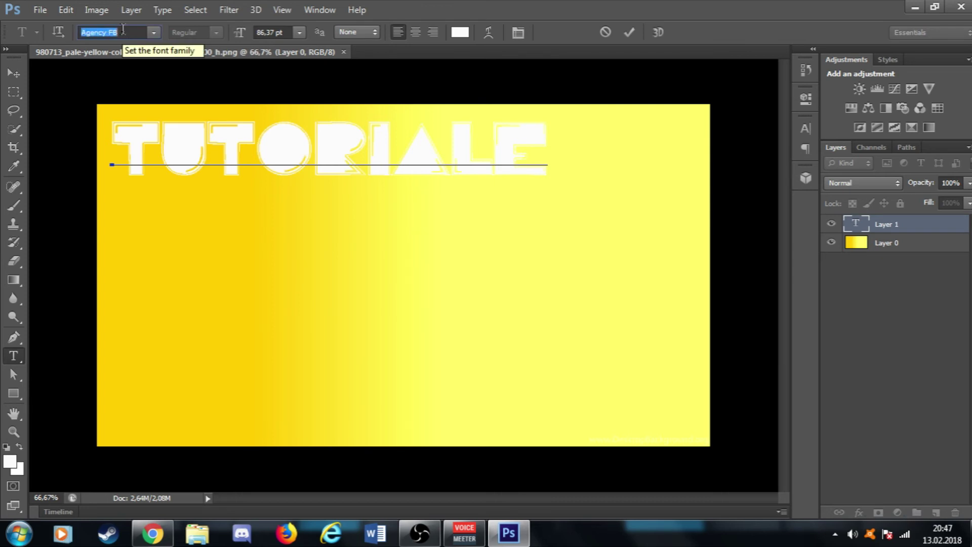
{"action": "type", "text": "Ga"}
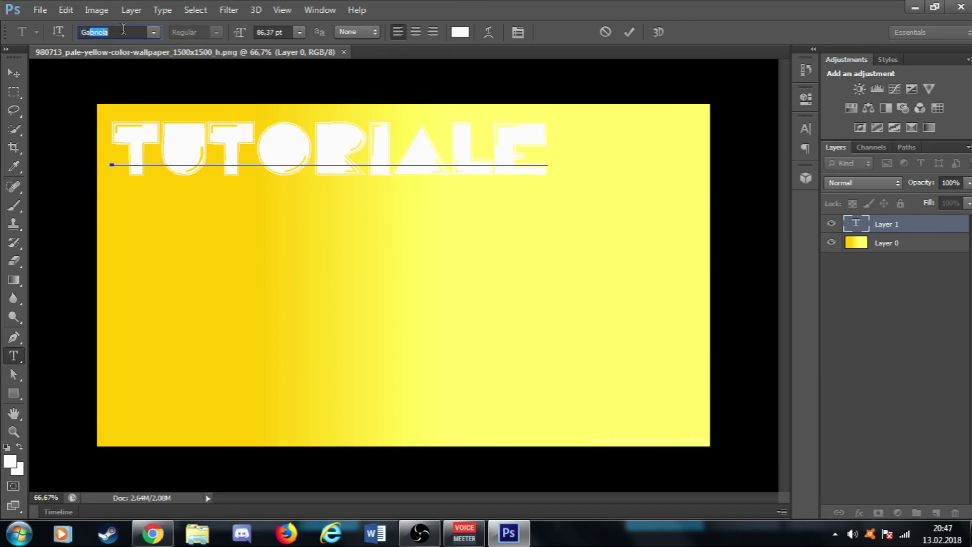
{"action": "type", "text": "mes"}
{"action": "key", "text": "Return"}
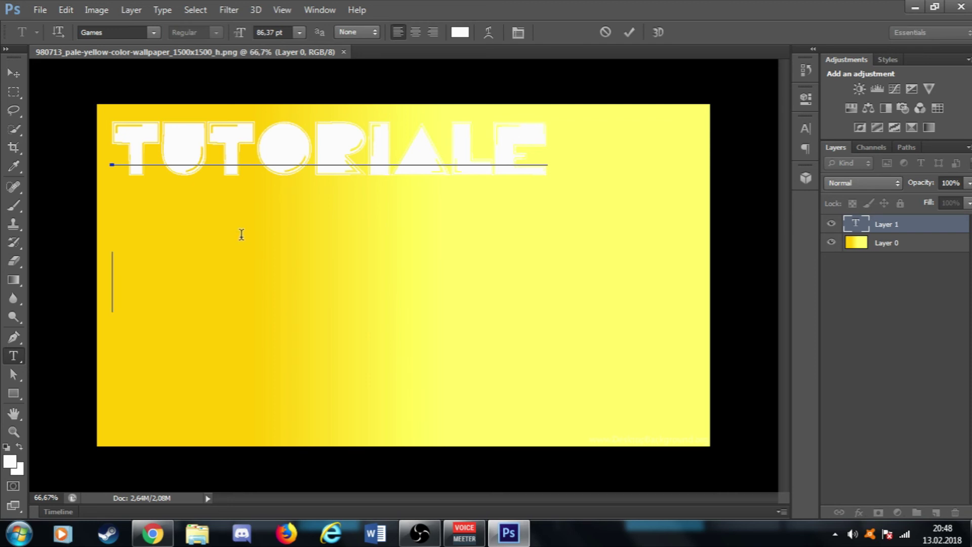
Add a second TUTORIALE line in Games below the first, commit it, and minimize Photoshop.
{"action": "type", "text": "T"}
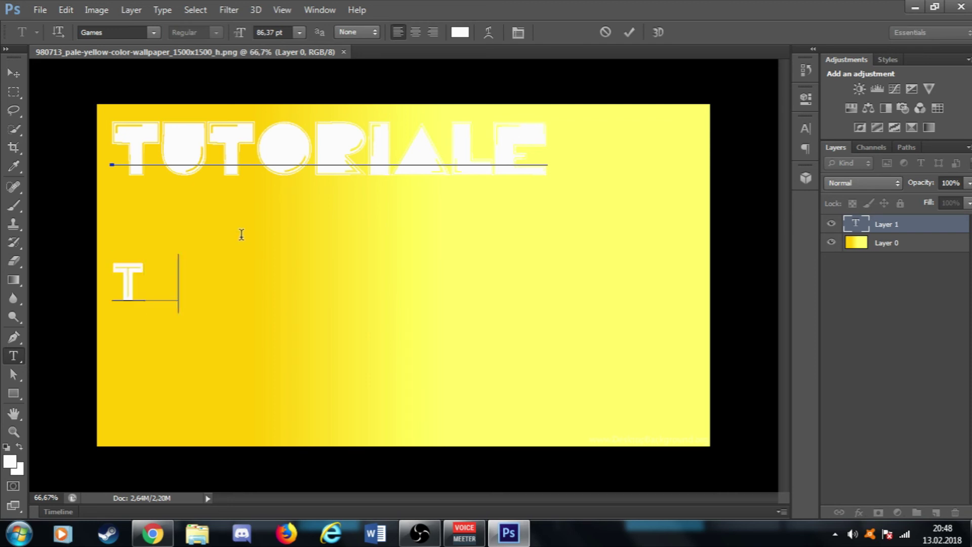
{"action": "type", "text": "U TORI"}
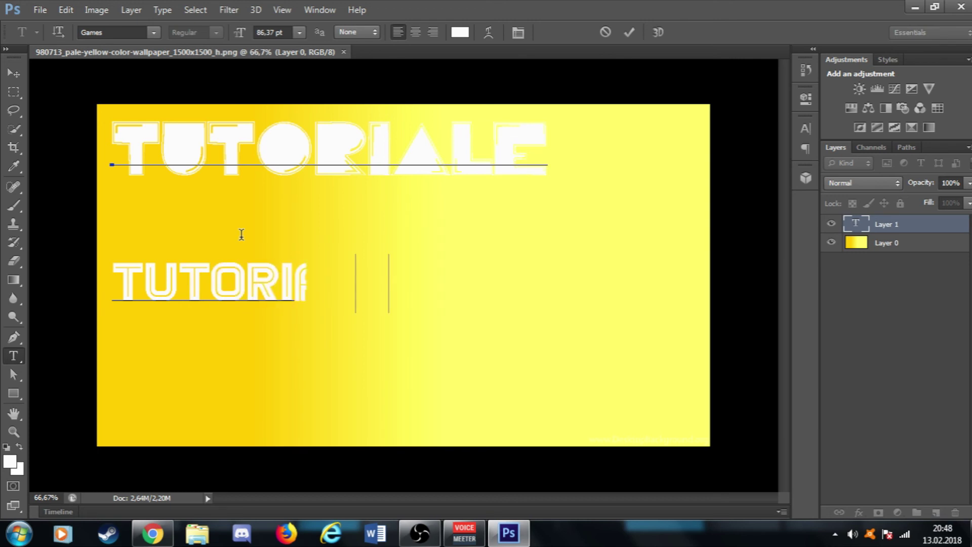
{"action": "type", "text": "ALE"}
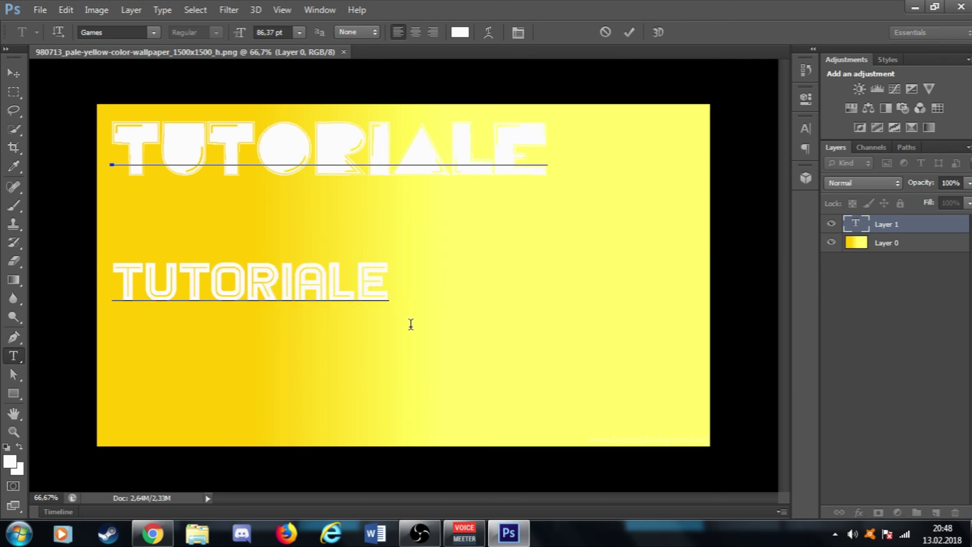
{"action": "left_click", "coordinate": [12, 376]}
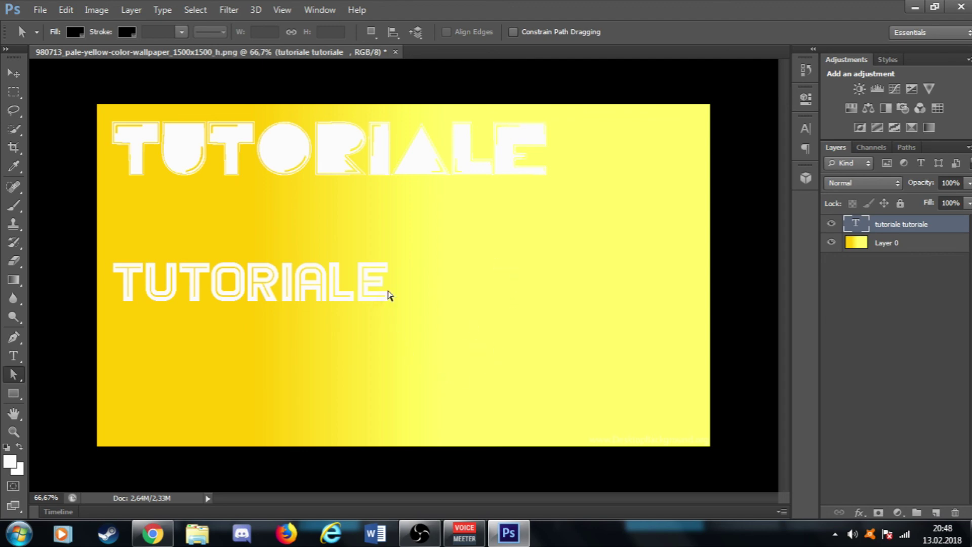
{"action": "left_click", "coordinate": [916, 7]}
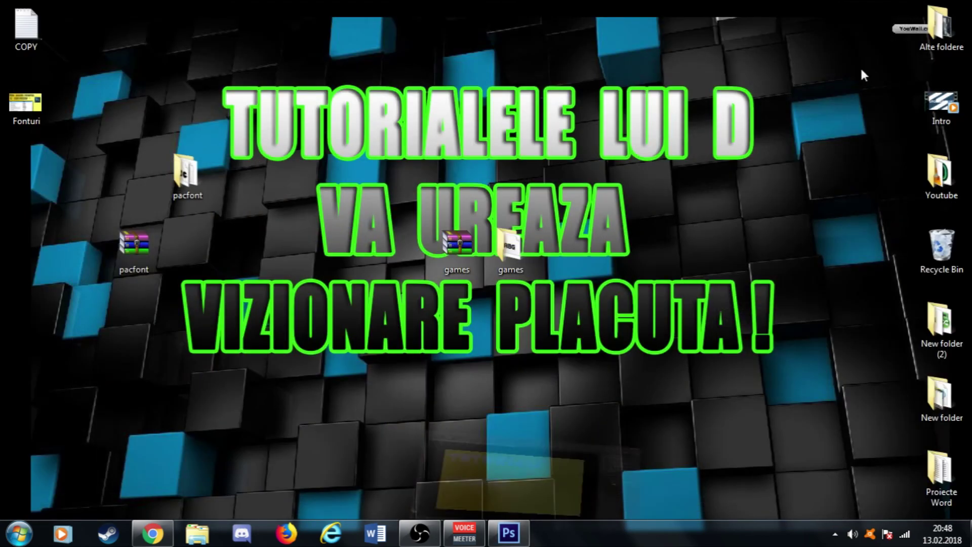